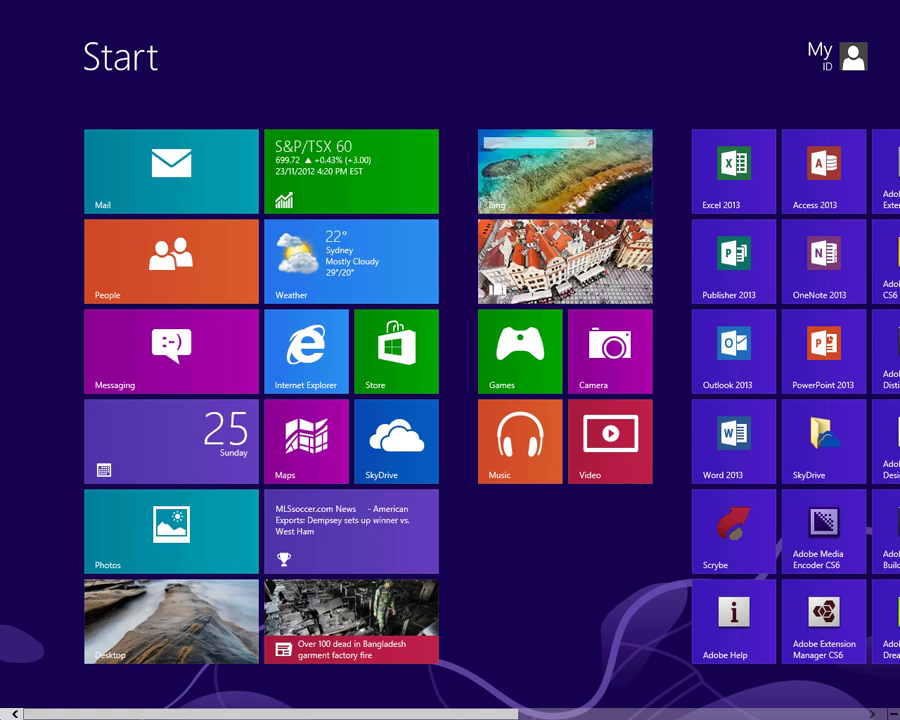
Step: Scroll through the Start screen tiles, then switch to the desktop
mouse_move(1, 718)
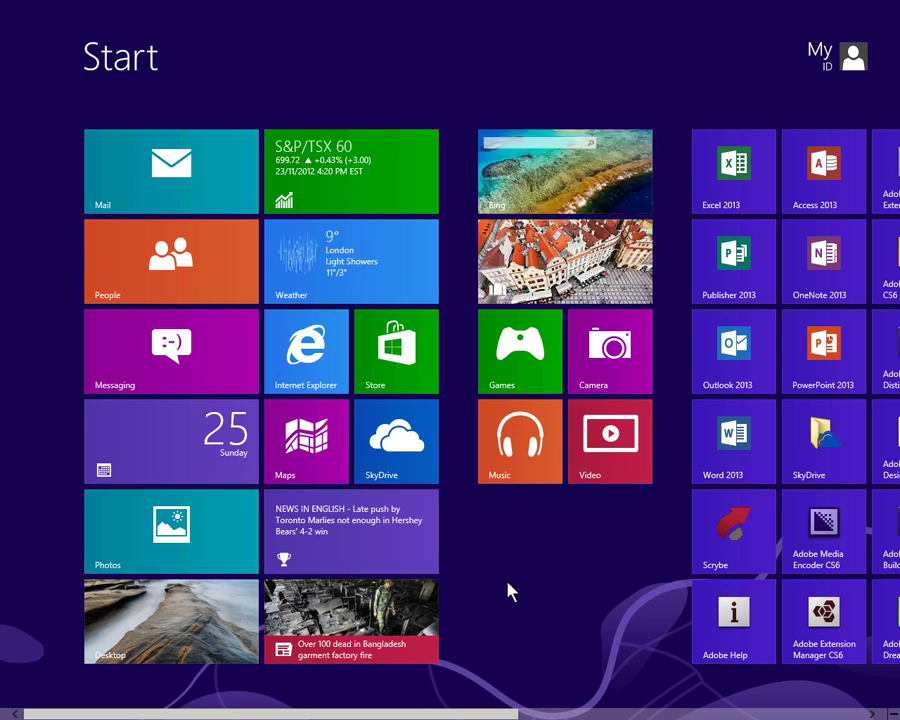
scroll(522, 714, "down", 2)
left_click_drag(522, 714, 717, 716)
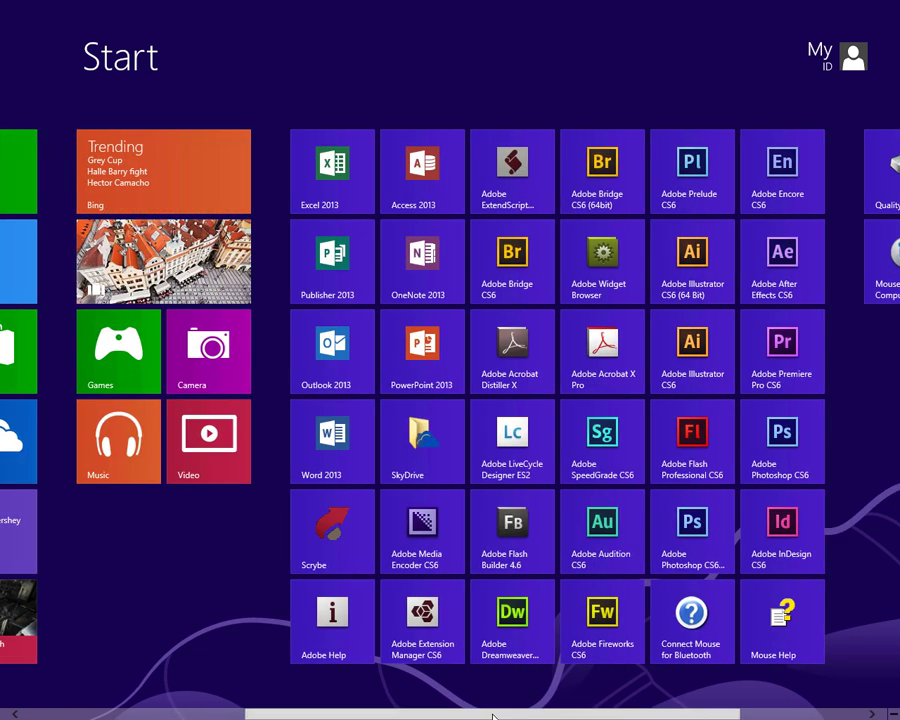
left_click_drag(492, 713, 227, 713)
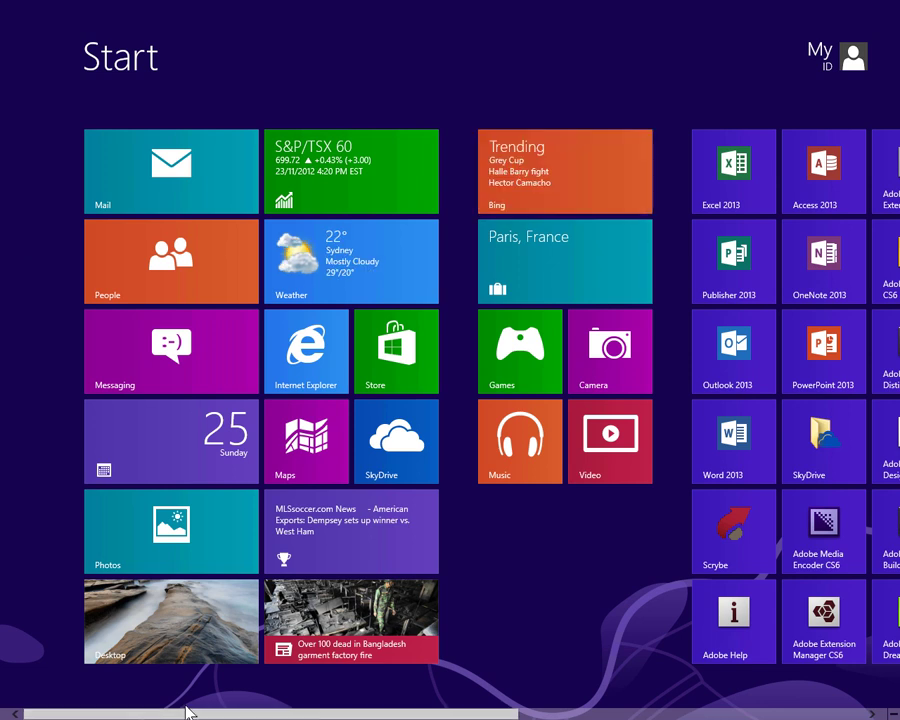
left_click(159, 643)
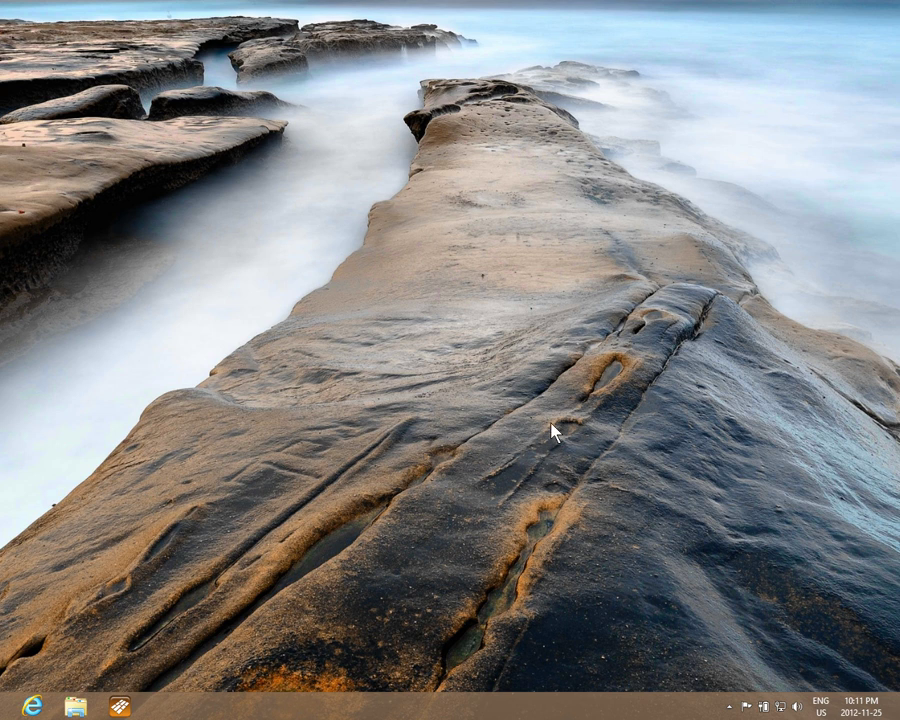
Step: Bring up the Search charm's Apps pane listing all installed apps
mouse_move(899, 719)
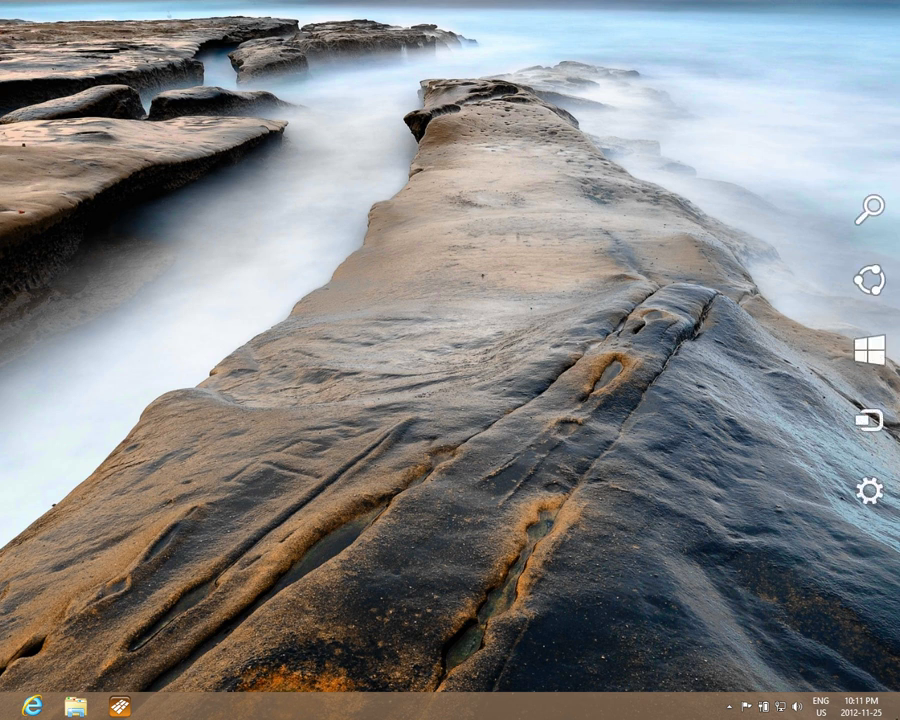
mouse_move(889, 640)
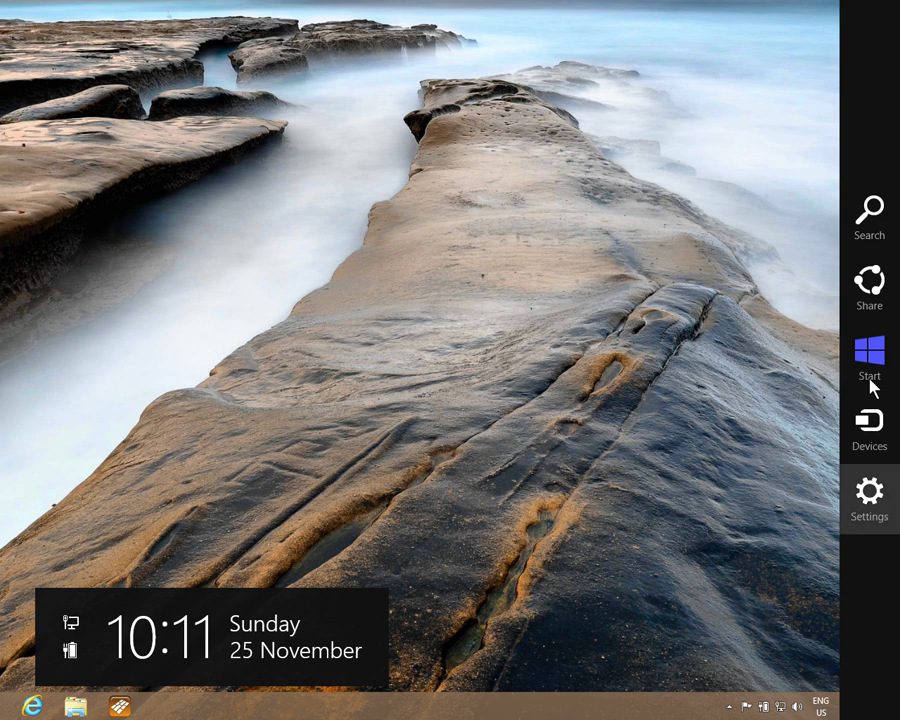
left_click(878, 223)
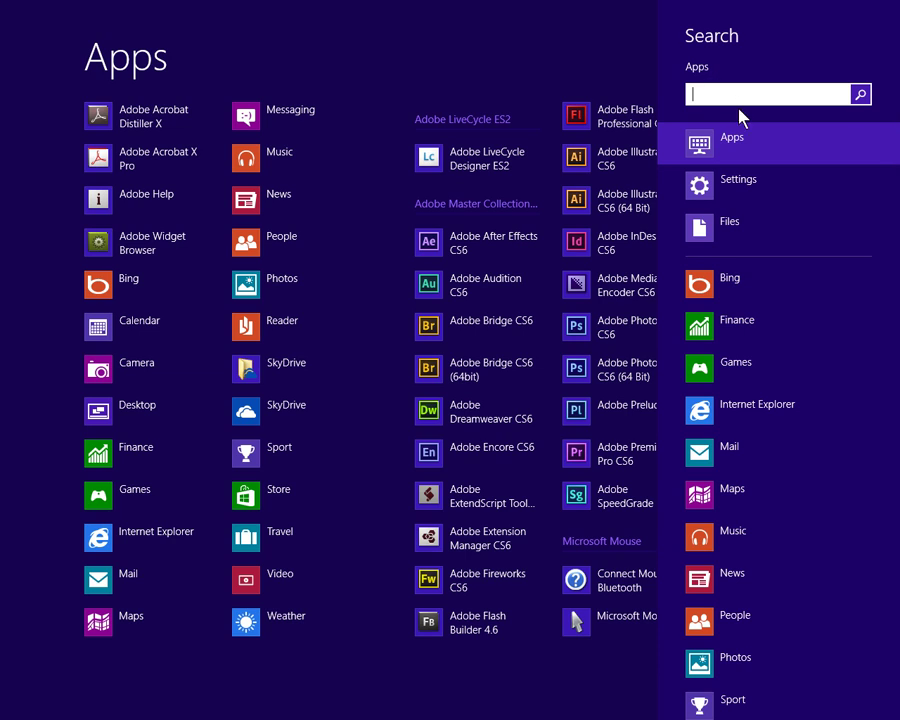
Step: Search apps for 'cmd' and bring up the Command Prompt result's options
type("cmd")
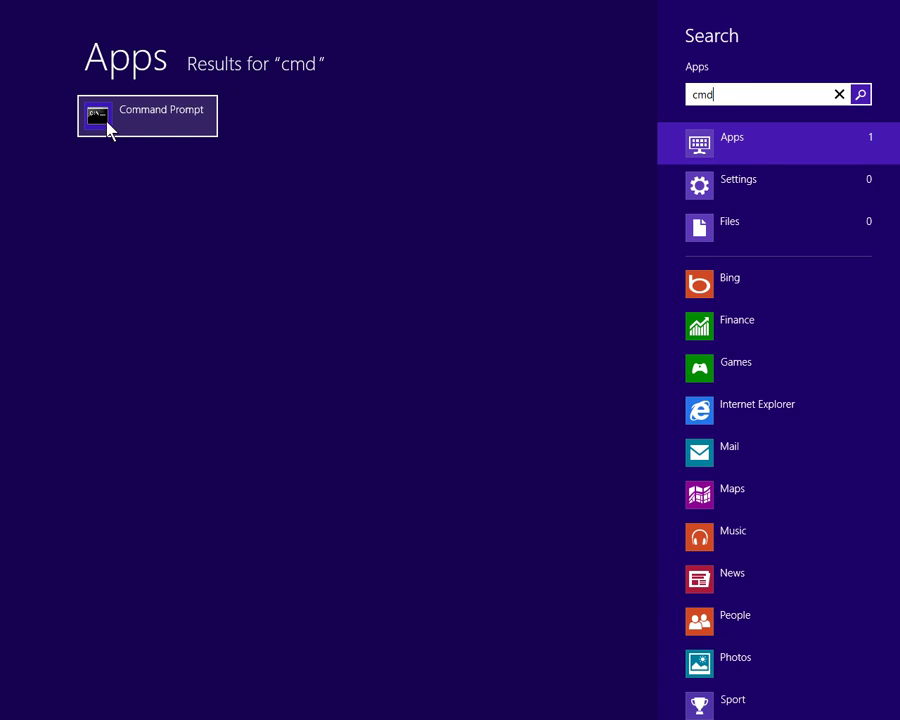
right_click(108, 130)
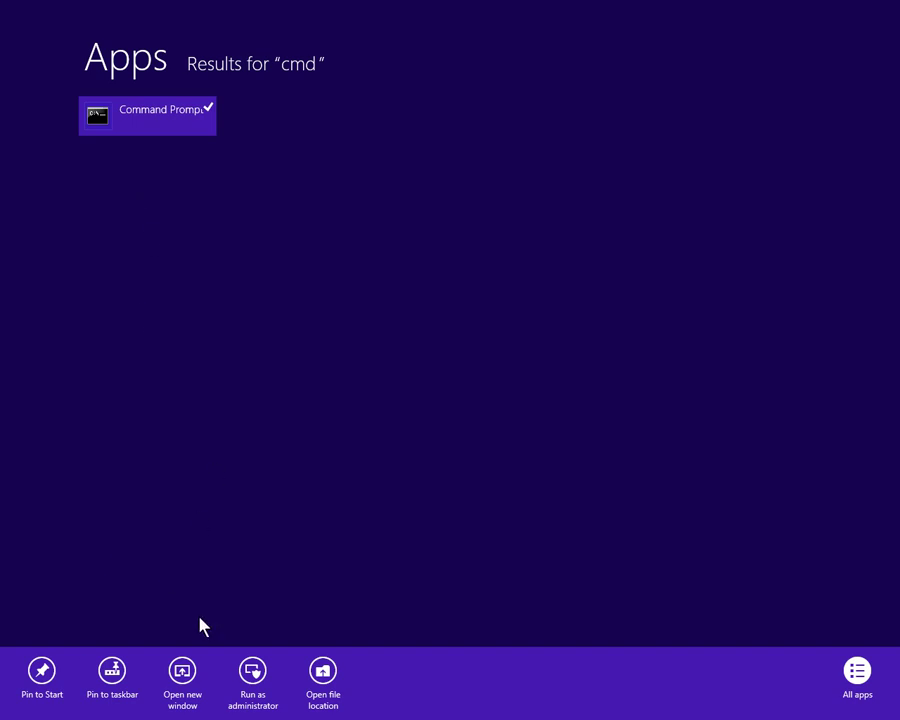
Step: Run Command Prompt as administrator, approve the UAC prompt, and nudge the window up-left
left_click(257, 677)
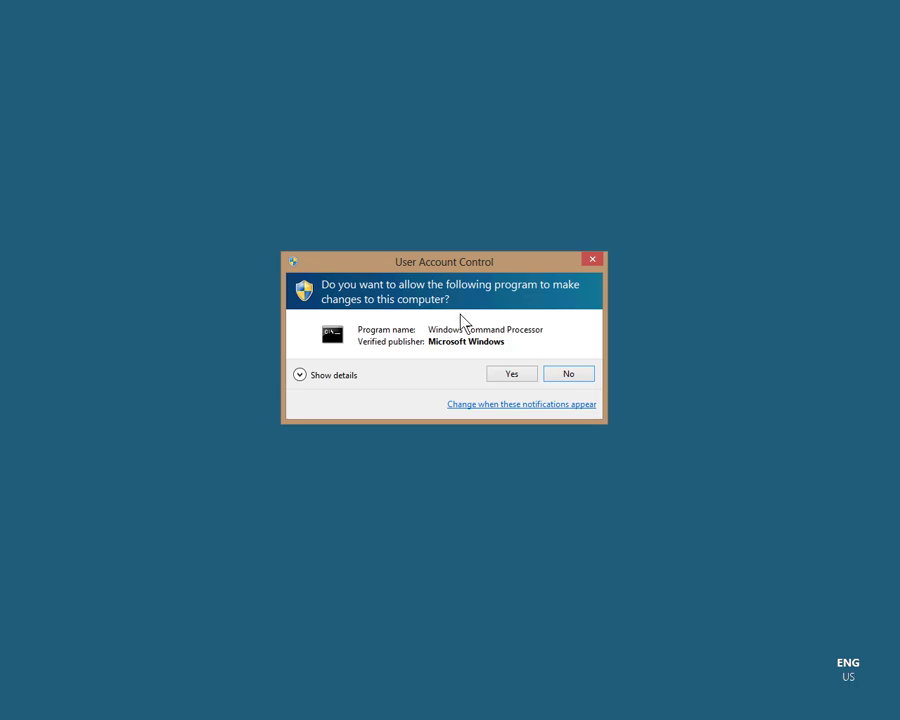
left_click(511, 376)
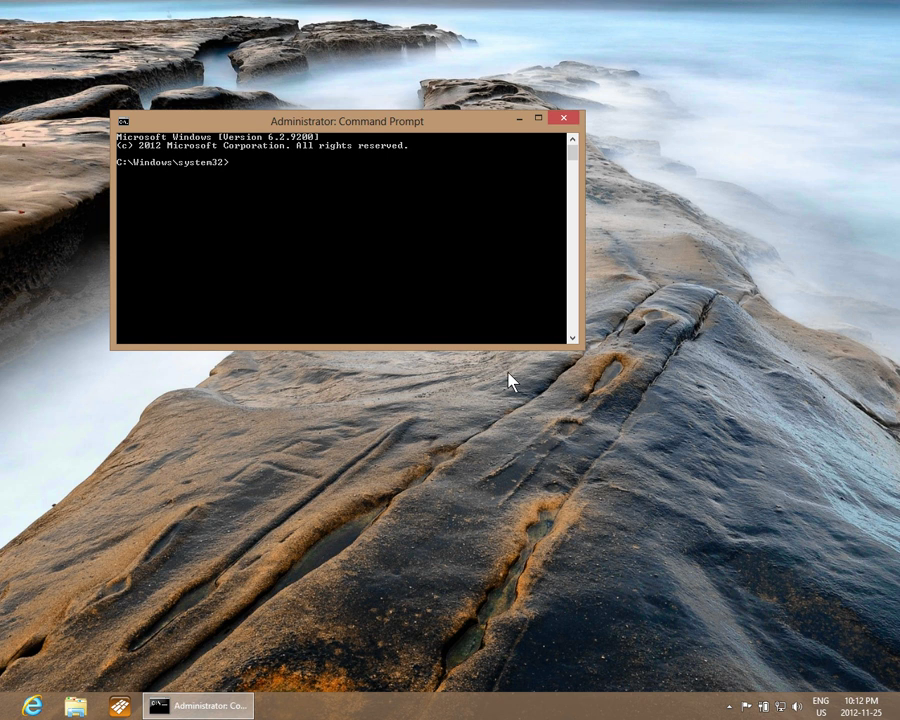
left_click_drag(297, 128, 273, 103)
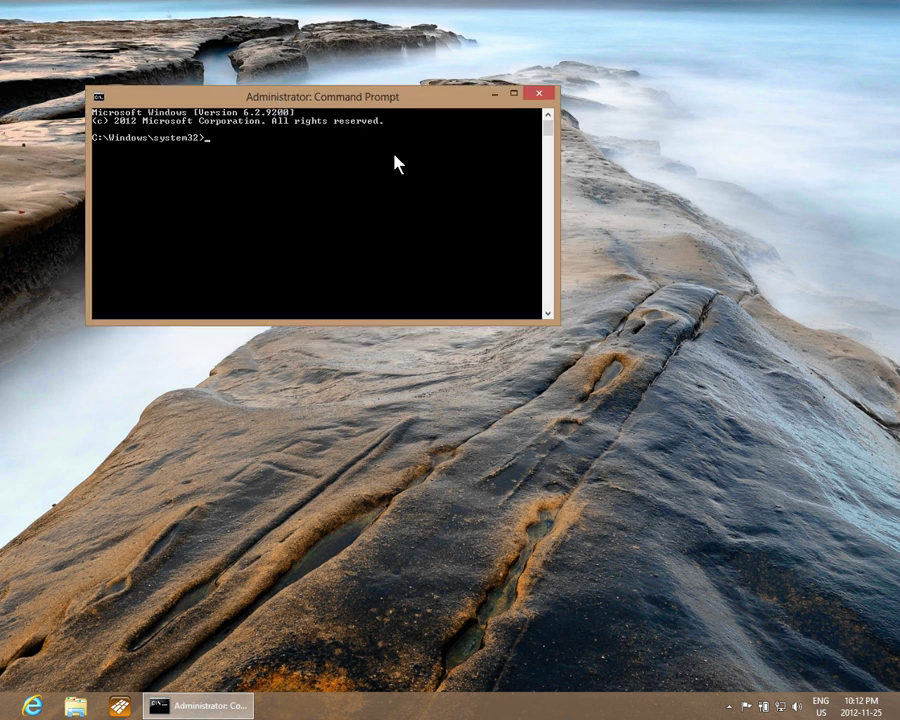
Step: Close the administrator Command Prompt and search apps for 'word' to list Word 2013 and WordPad
left_click(540, 93)
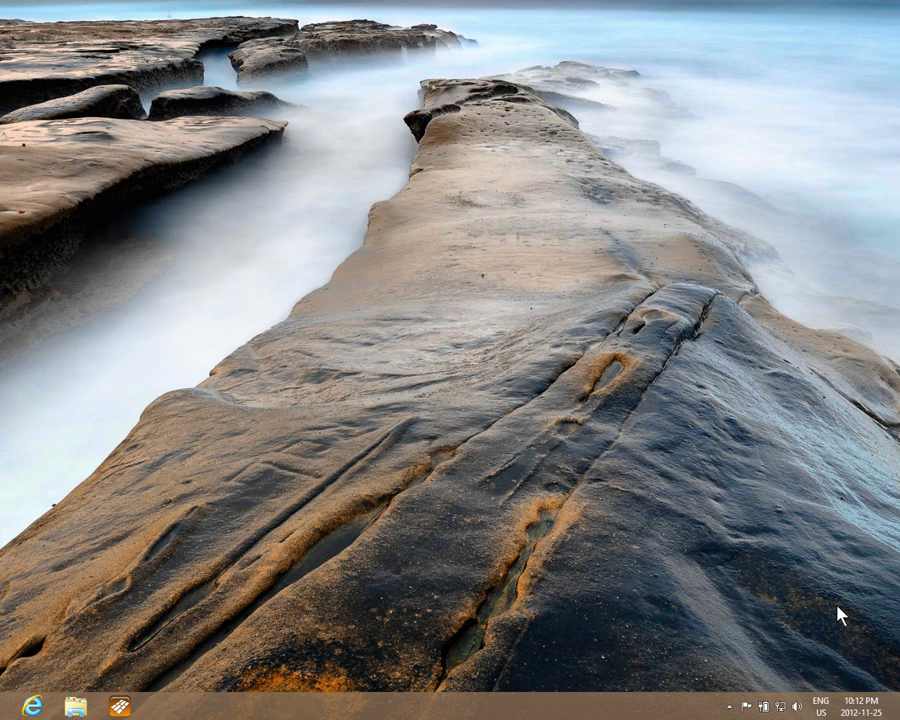
mouse_move(899, 719)
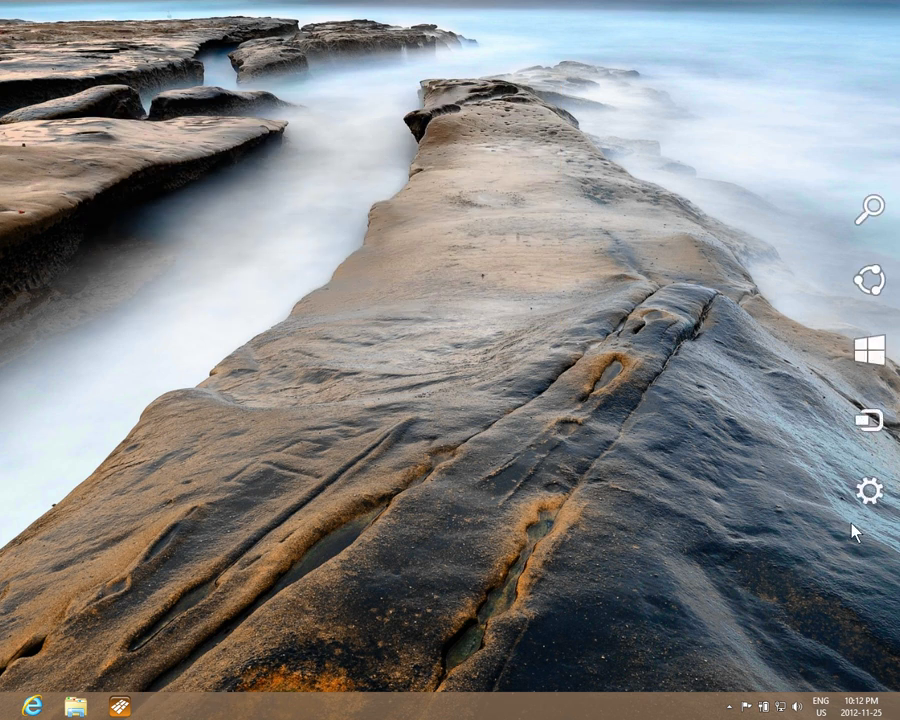
mouse_move(866, 428)
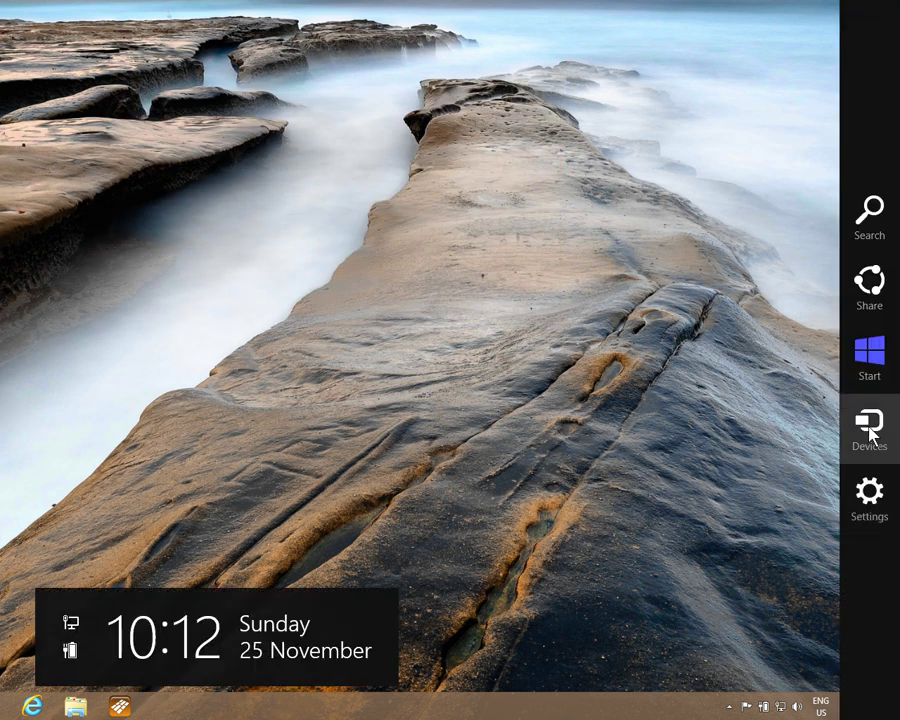
left_click(870, 238)
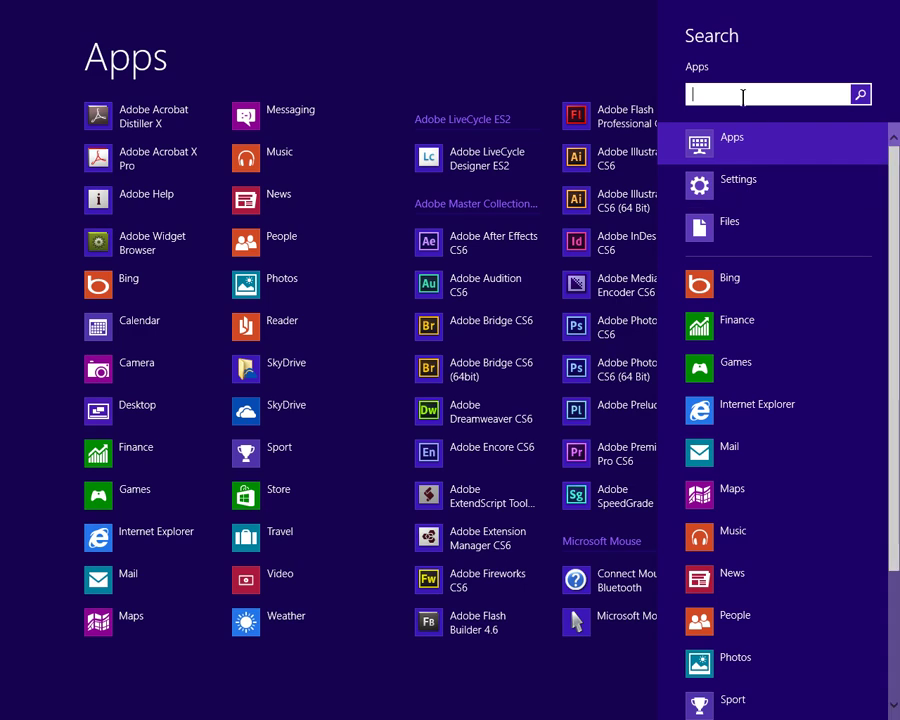
type("word")
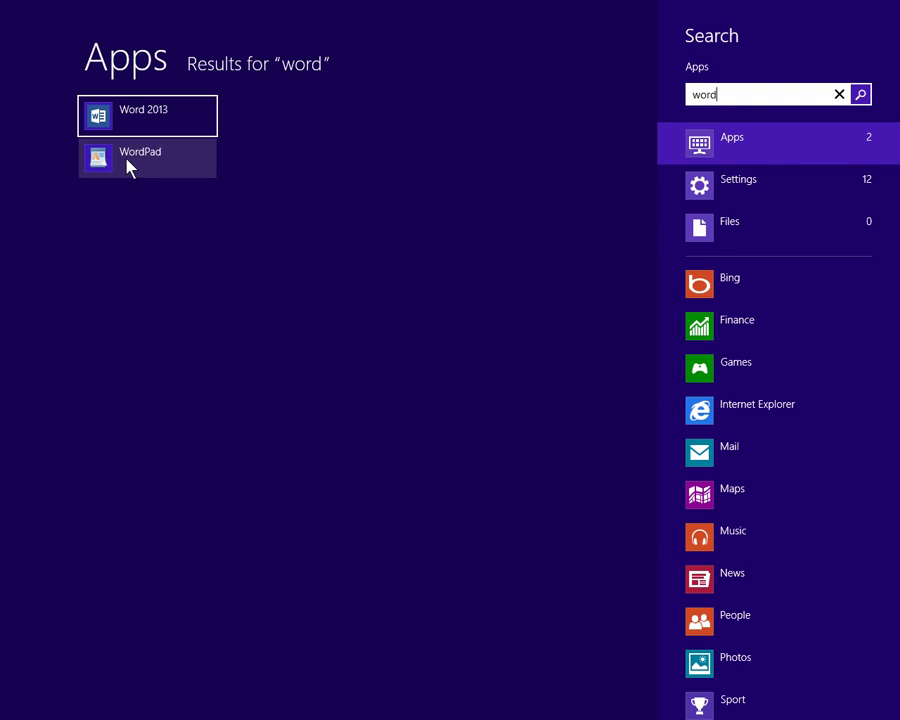
Step: Replace the search term with 'photo' to list Adobe Photoshop CS6 and Photos
left_click_drag(731, 94, 692, 95)
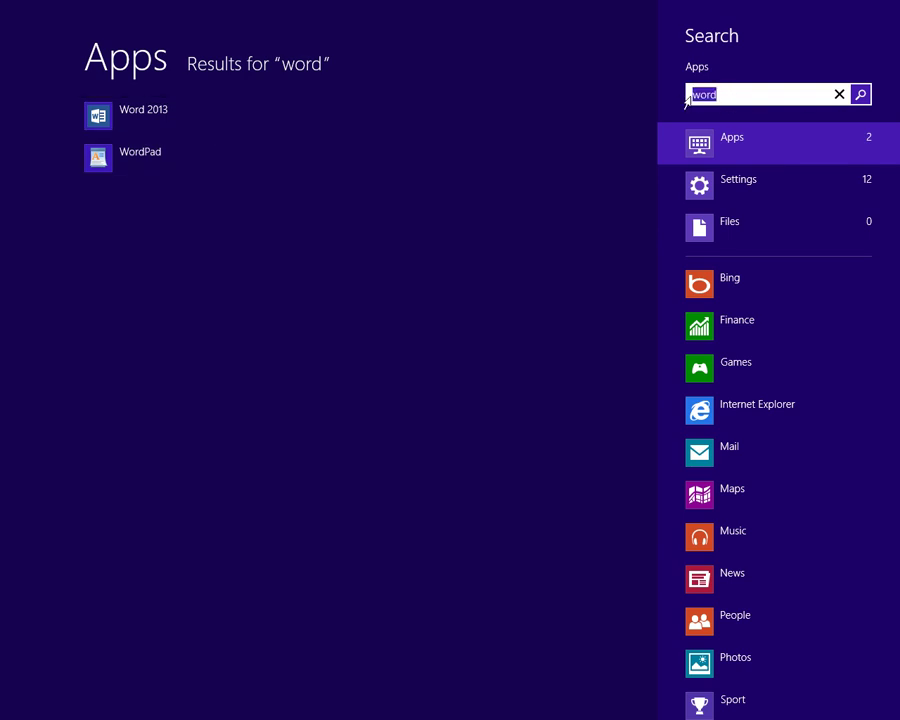
type("phot")
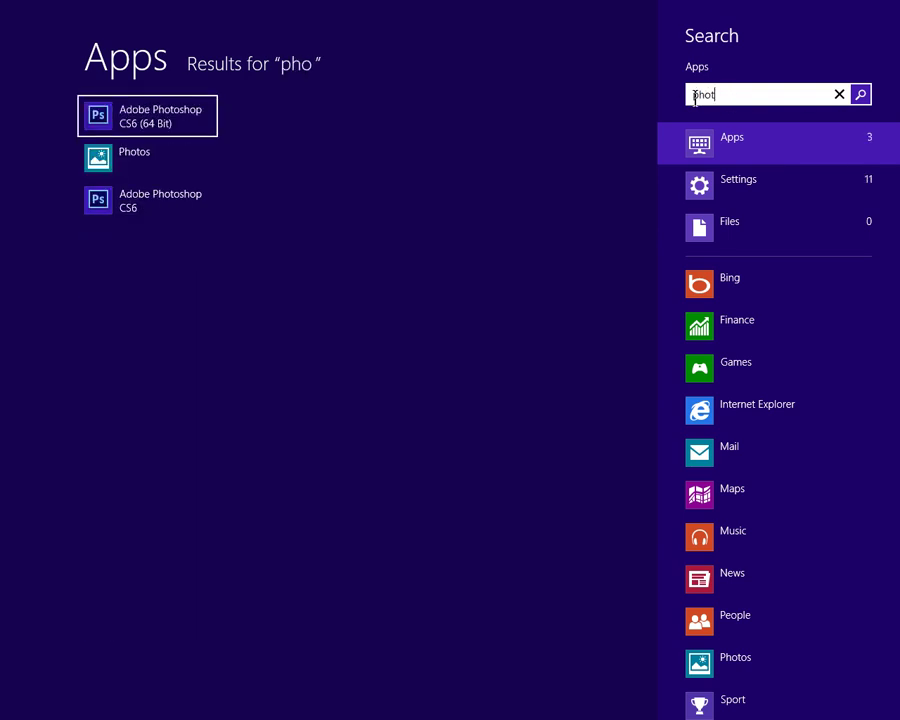
type("o")
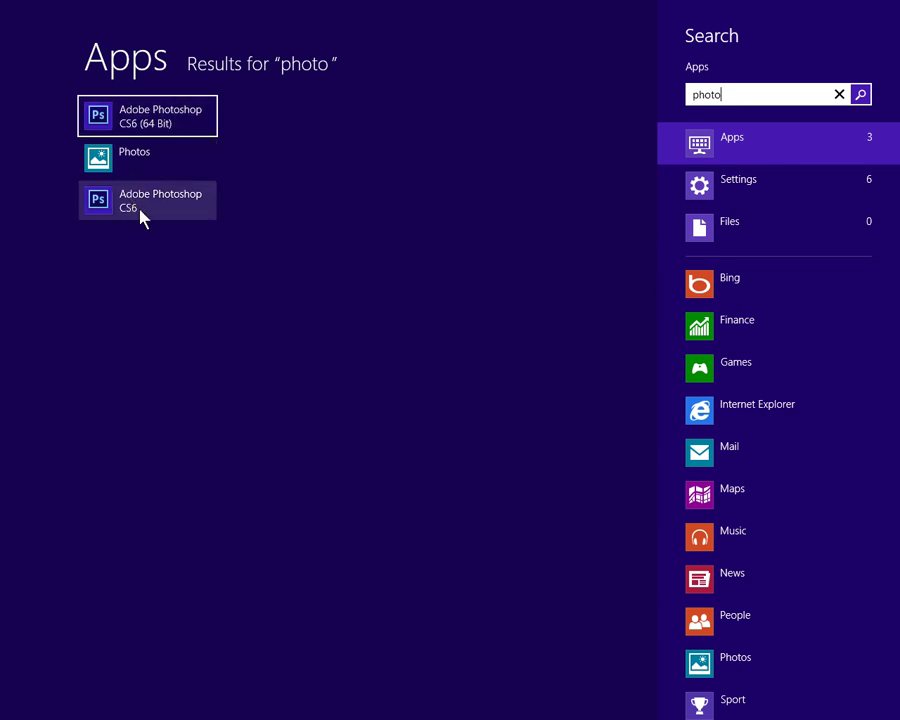
left_click_drag(727, 93, 681, 96)
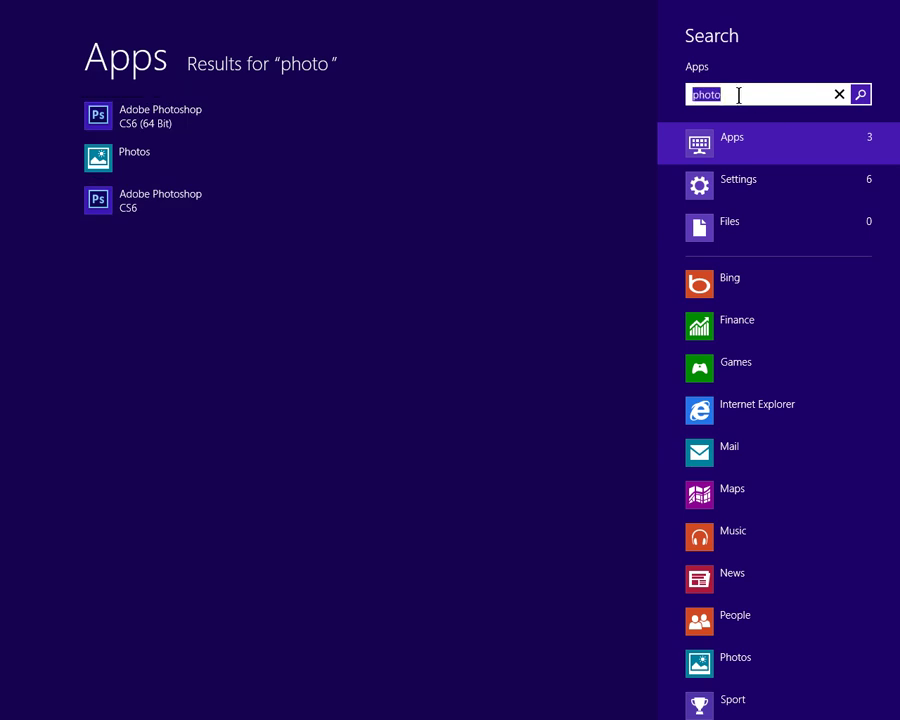
Step: Search apps for 'regedit' and pin the regedit.exe result to the taskbar
type("regit")
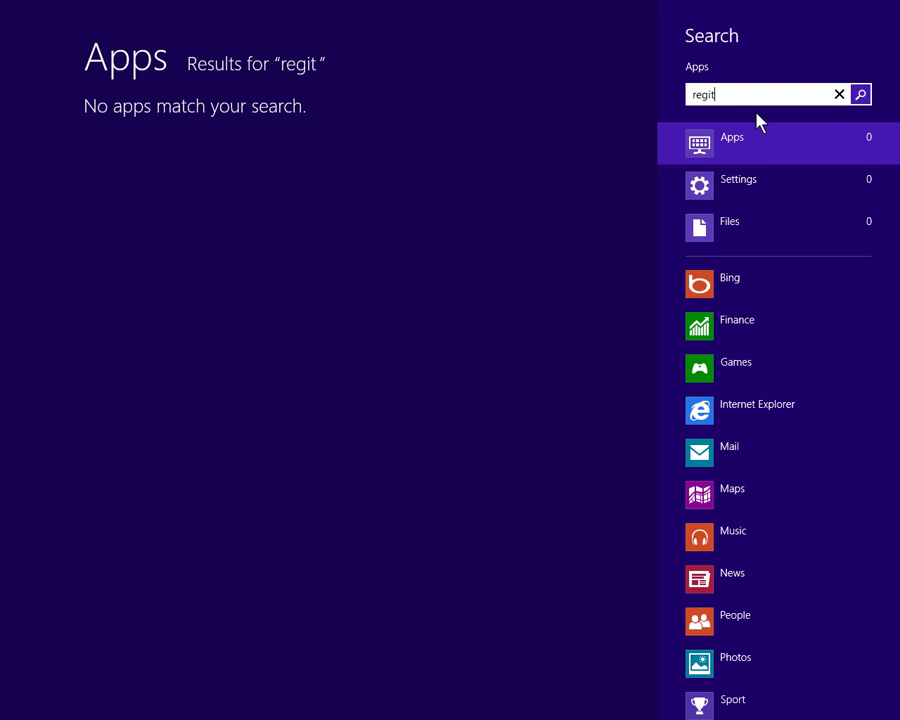
key("BackSpace")
key("BackSpace")
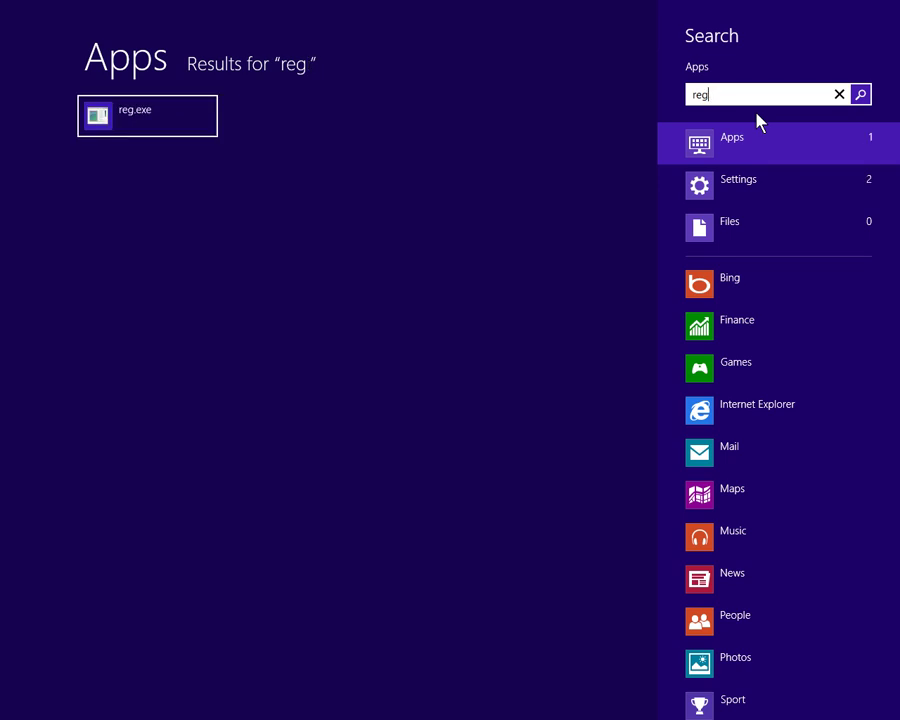
type("edit")
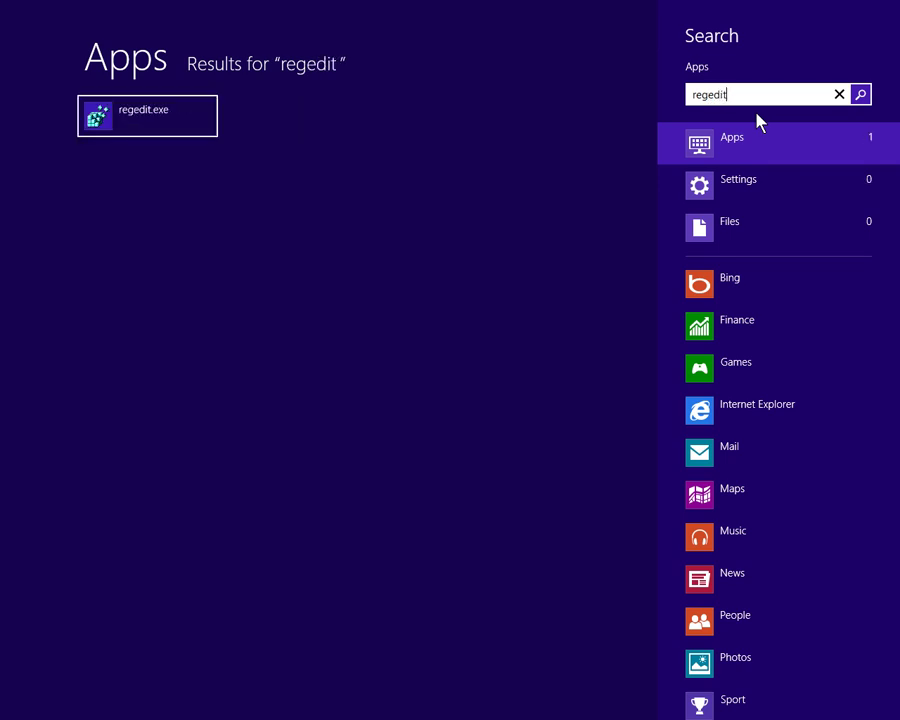
right_click(118, 131)
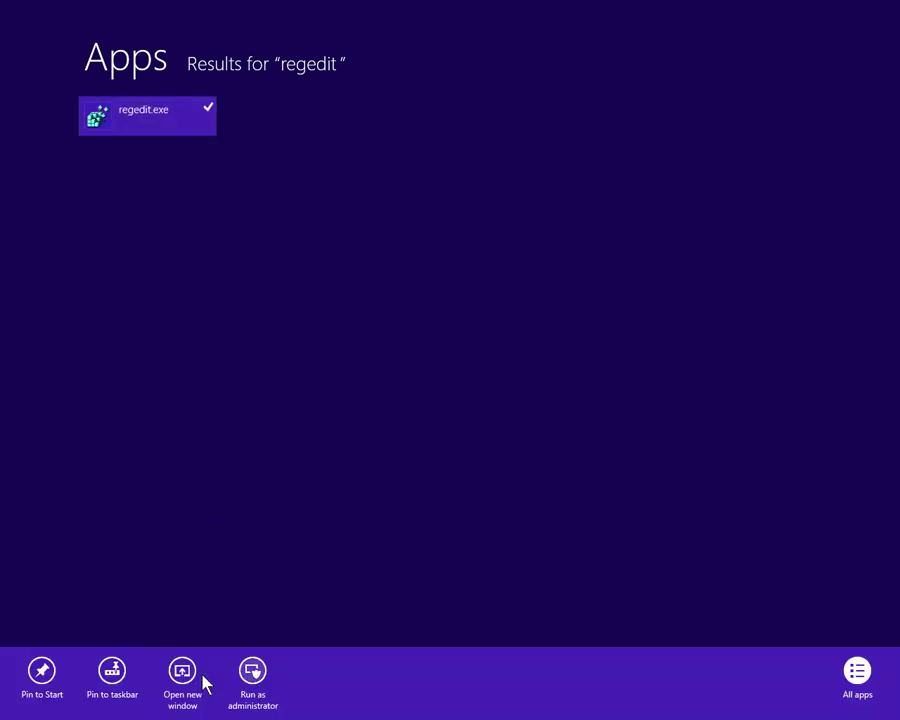
left_click(113, 672)
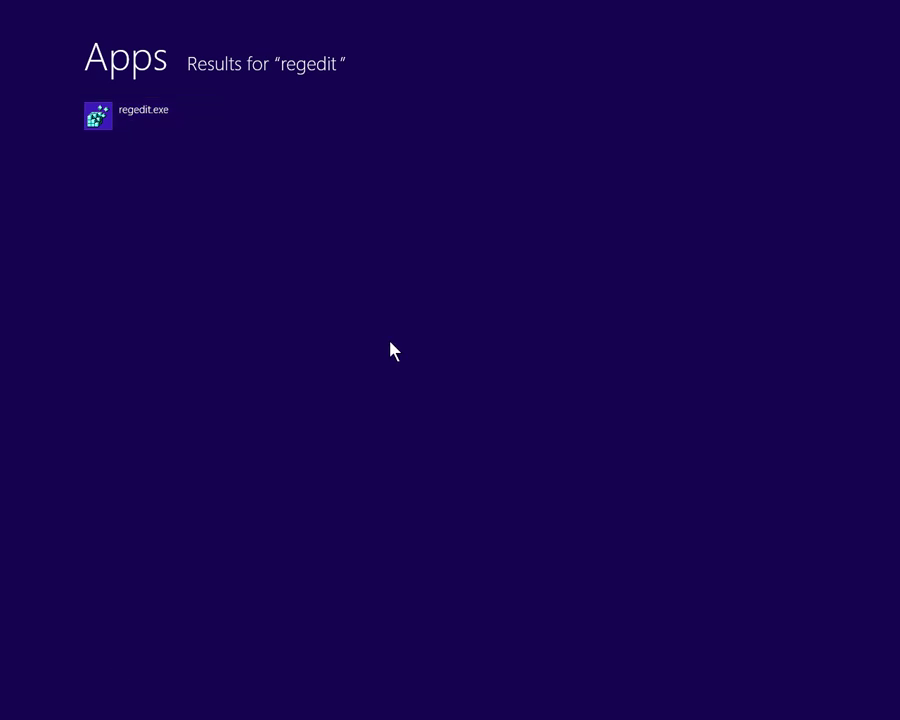
Step: From the desktop, launch Registry Editor via its taskbar pin, approve UAC, and move the window up-left
key("super+d")
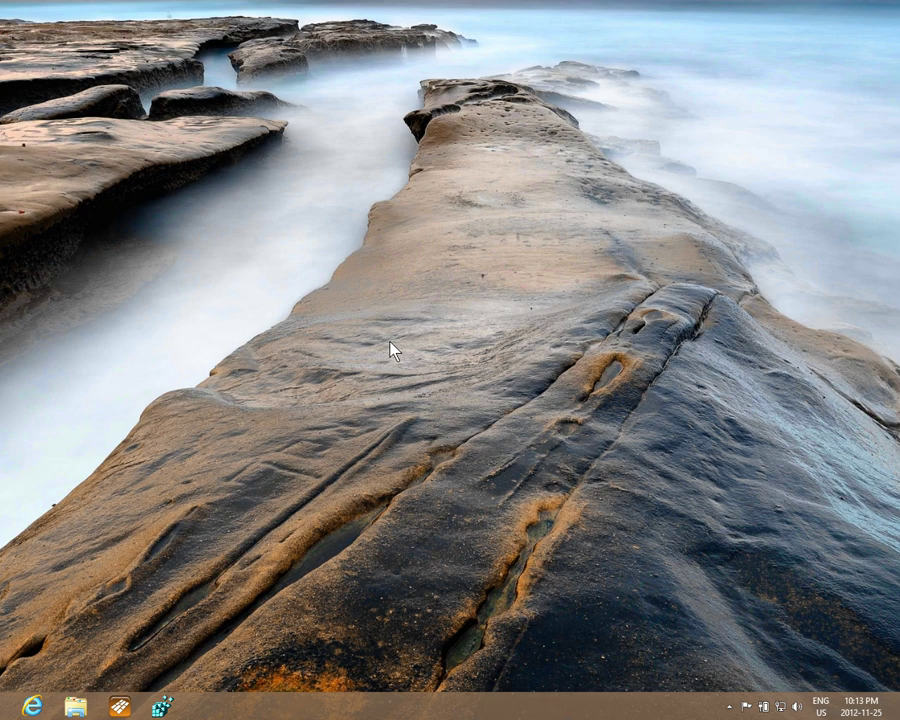
left_click(161, 709)
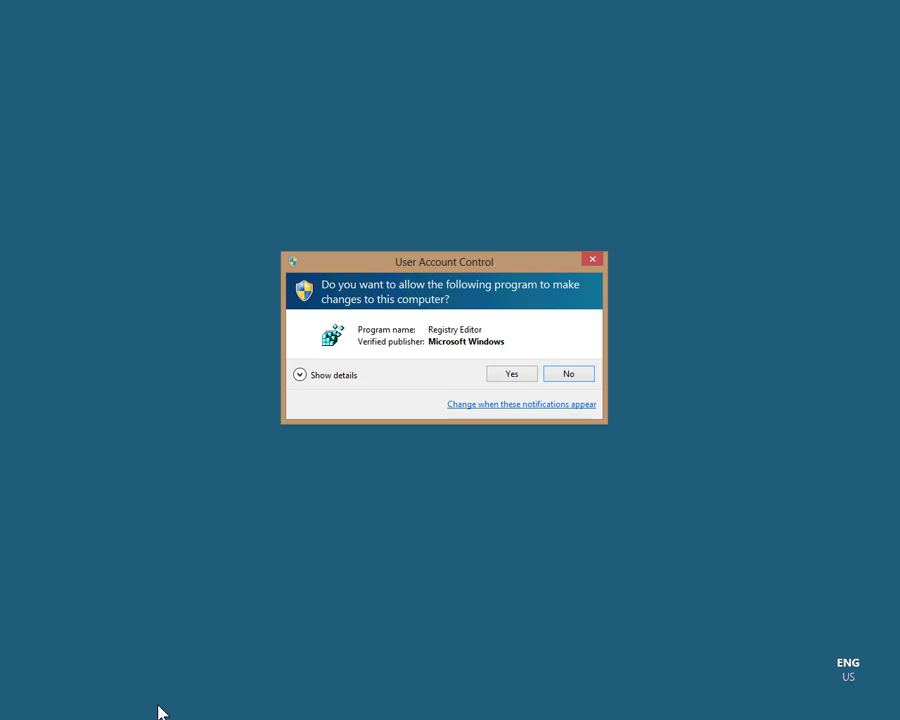
left_click(503, 376)
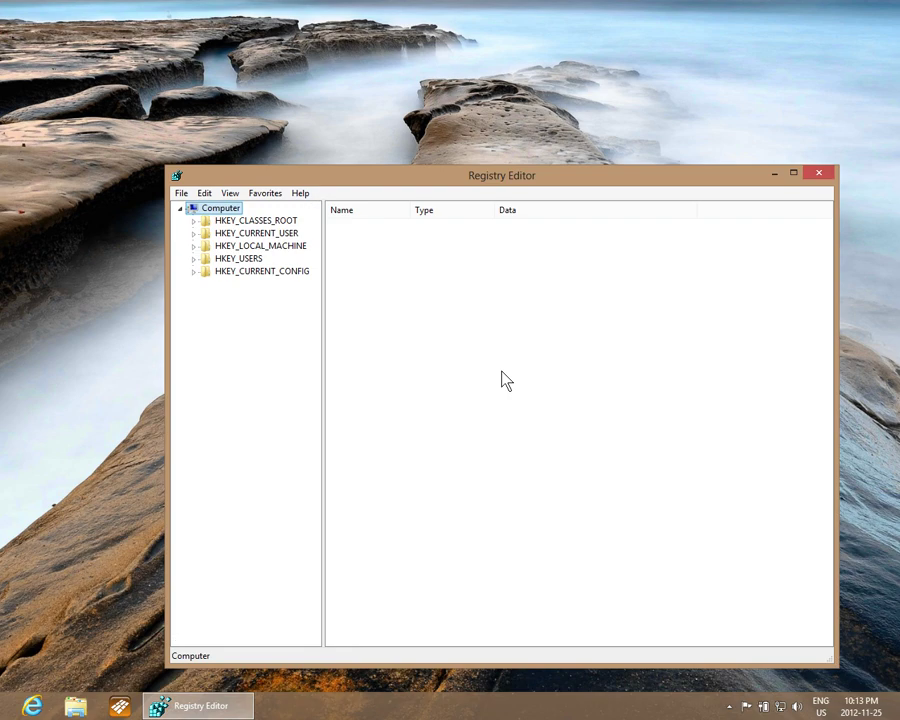
left_click_drag(438, 181, 348, 113)
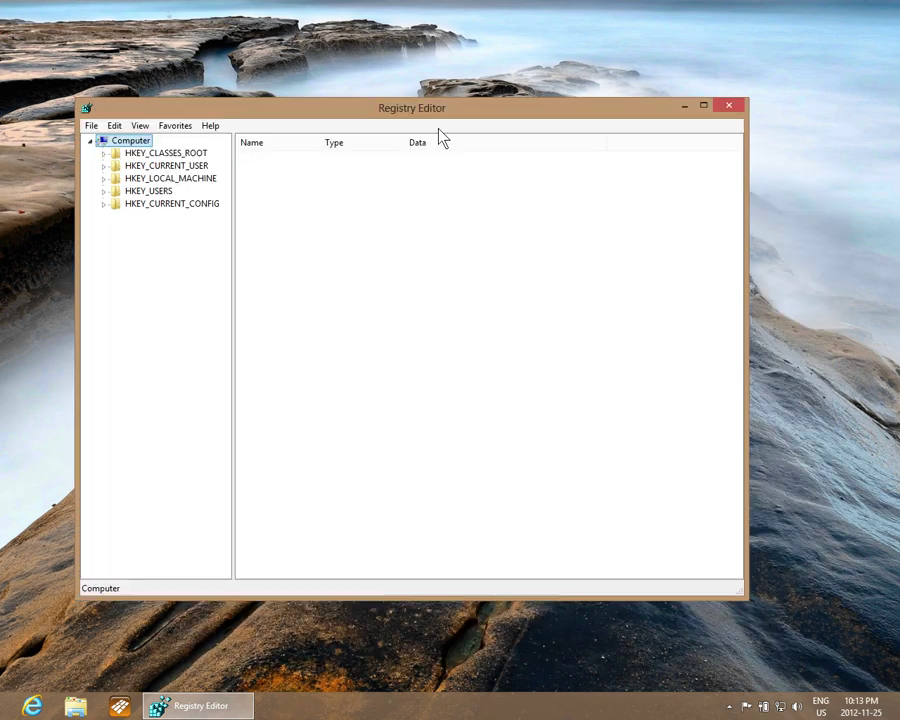
Step: Close Registry Editor and return to the Start screen
left_click(730, 114)
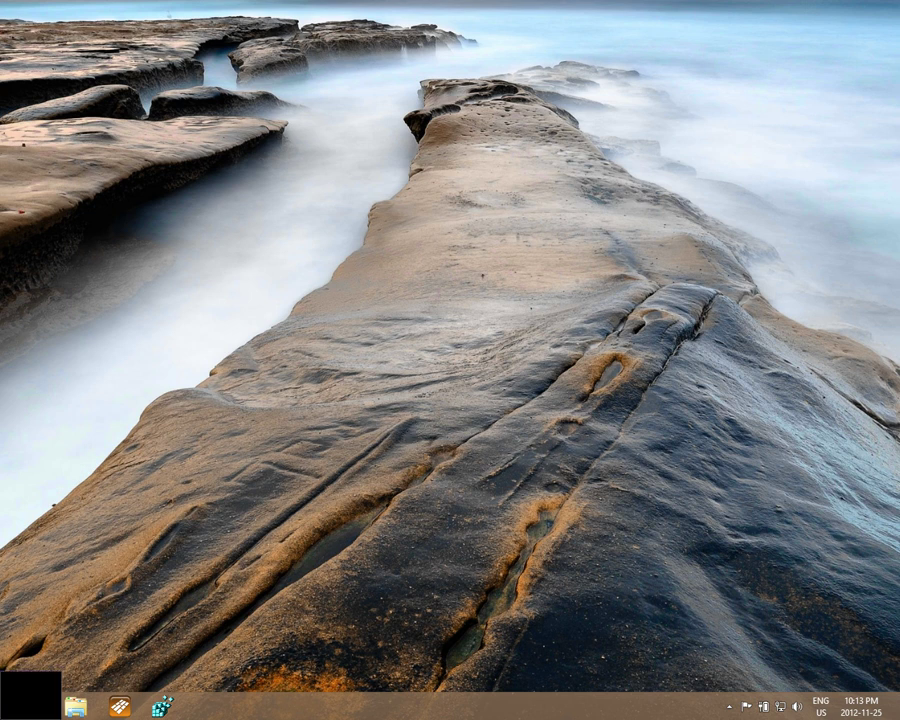
left_click(2, 718)
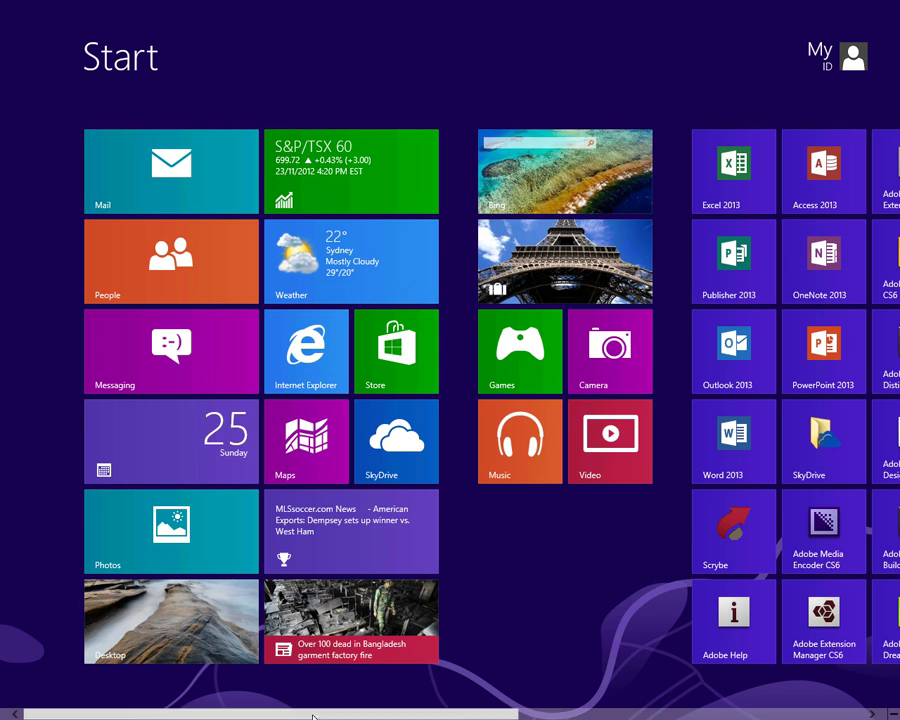
mouse_move(367, 716)
left_mouse_down()
mouse_move(616, 712)
mouse_move(367, 714)
left_mouse_up()
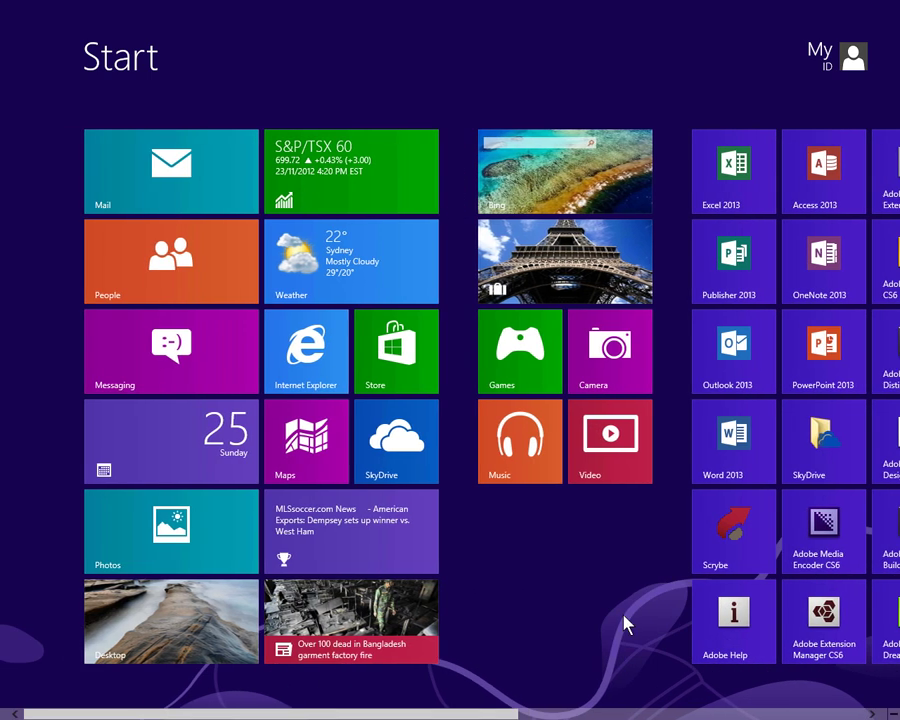